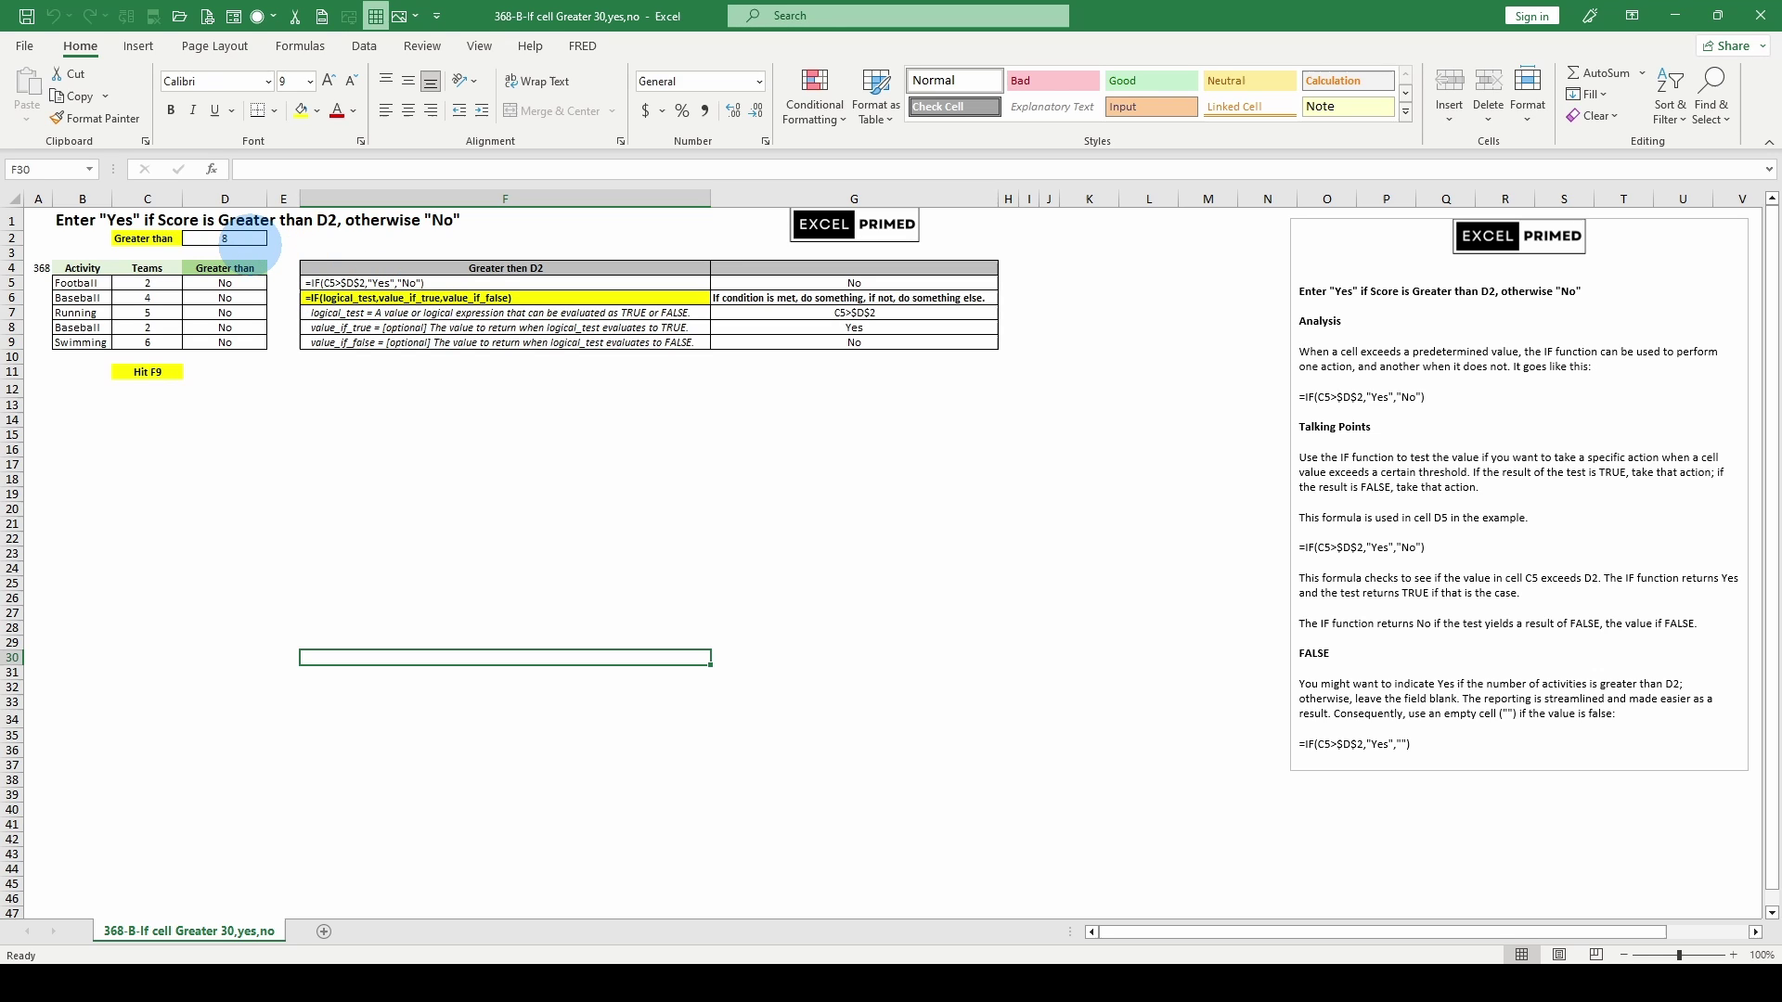
# Select threshold cell D2 and recalculate with F9 to refresh Activity and Teams values.
pyautogui.click(225, 238)
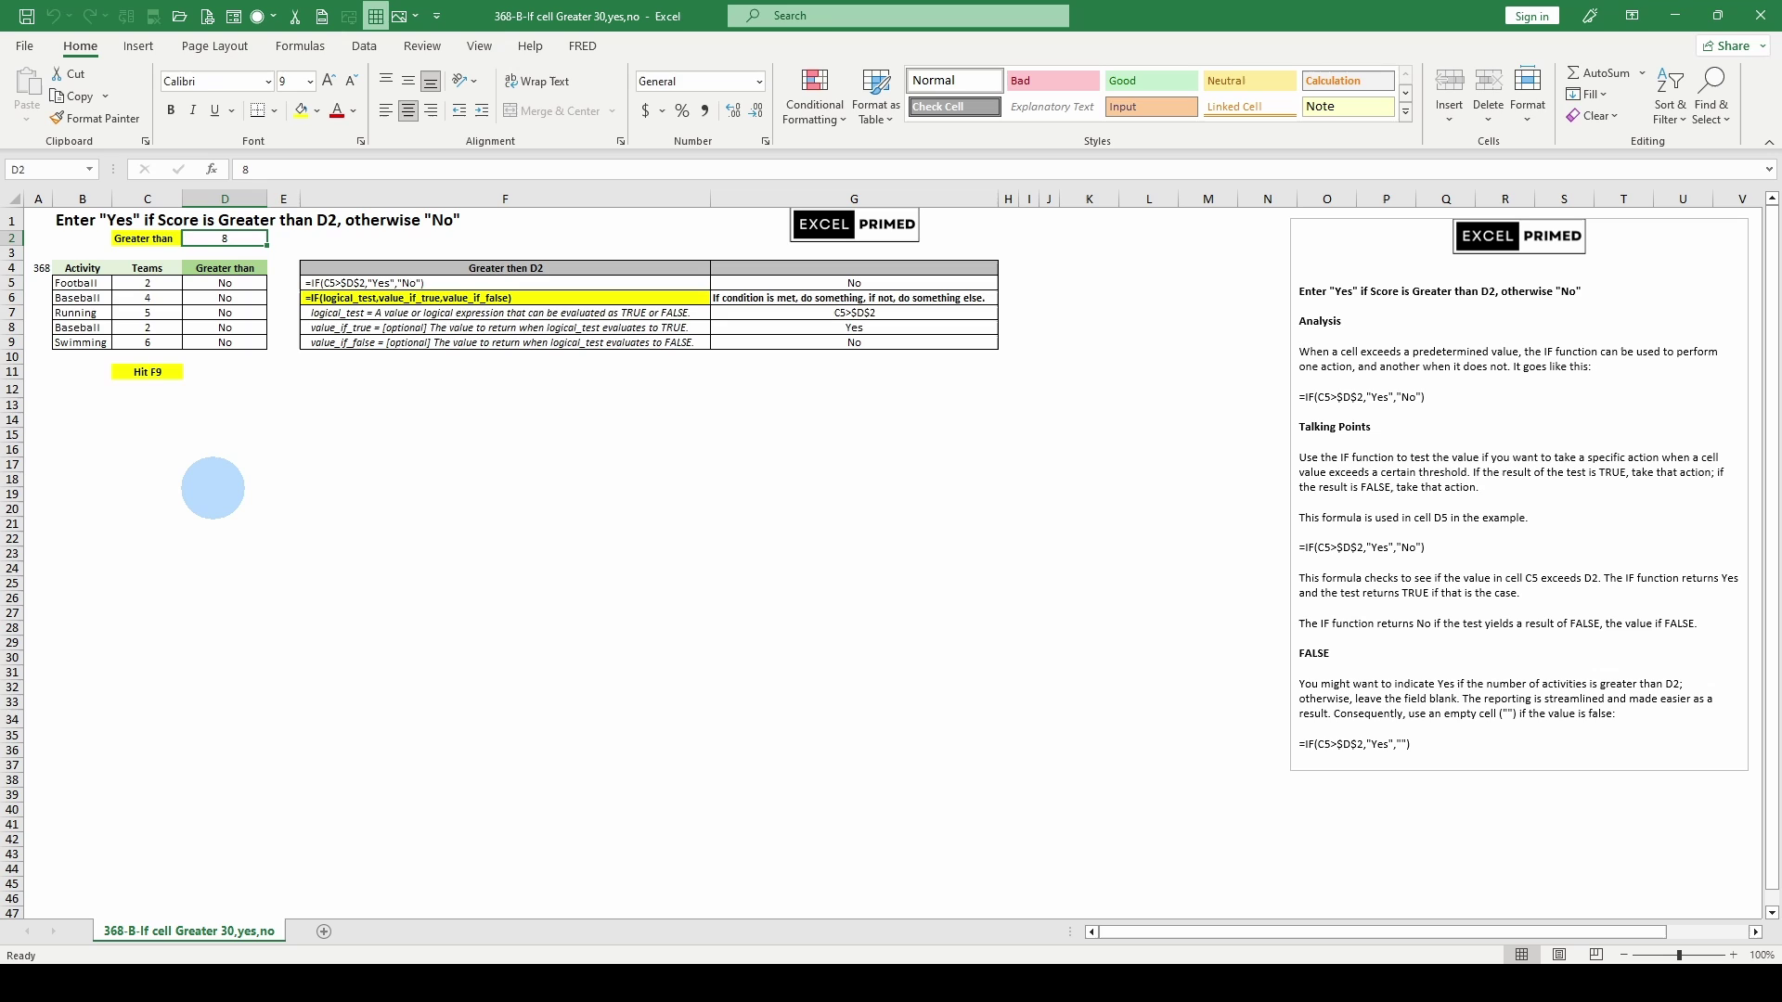
pyautogui.press('F9')
pyautogui.press('F9')
pyautogui.press('F9')
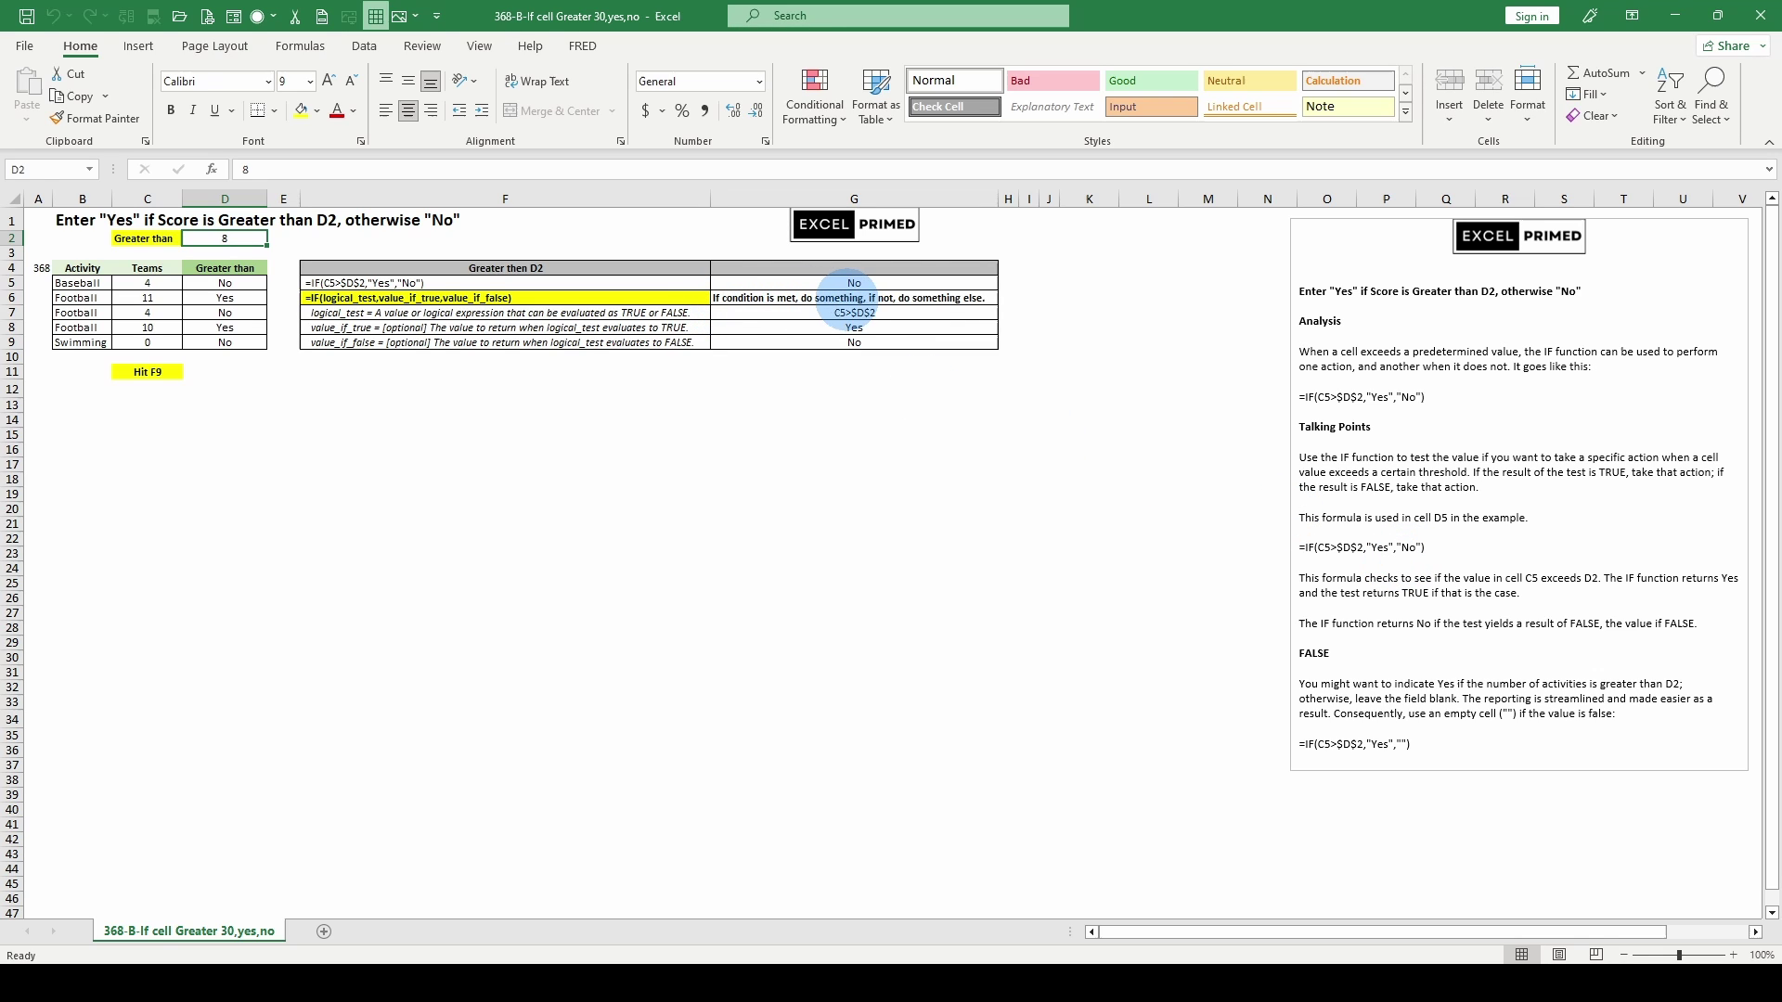
pyautogui.click(675, 283)
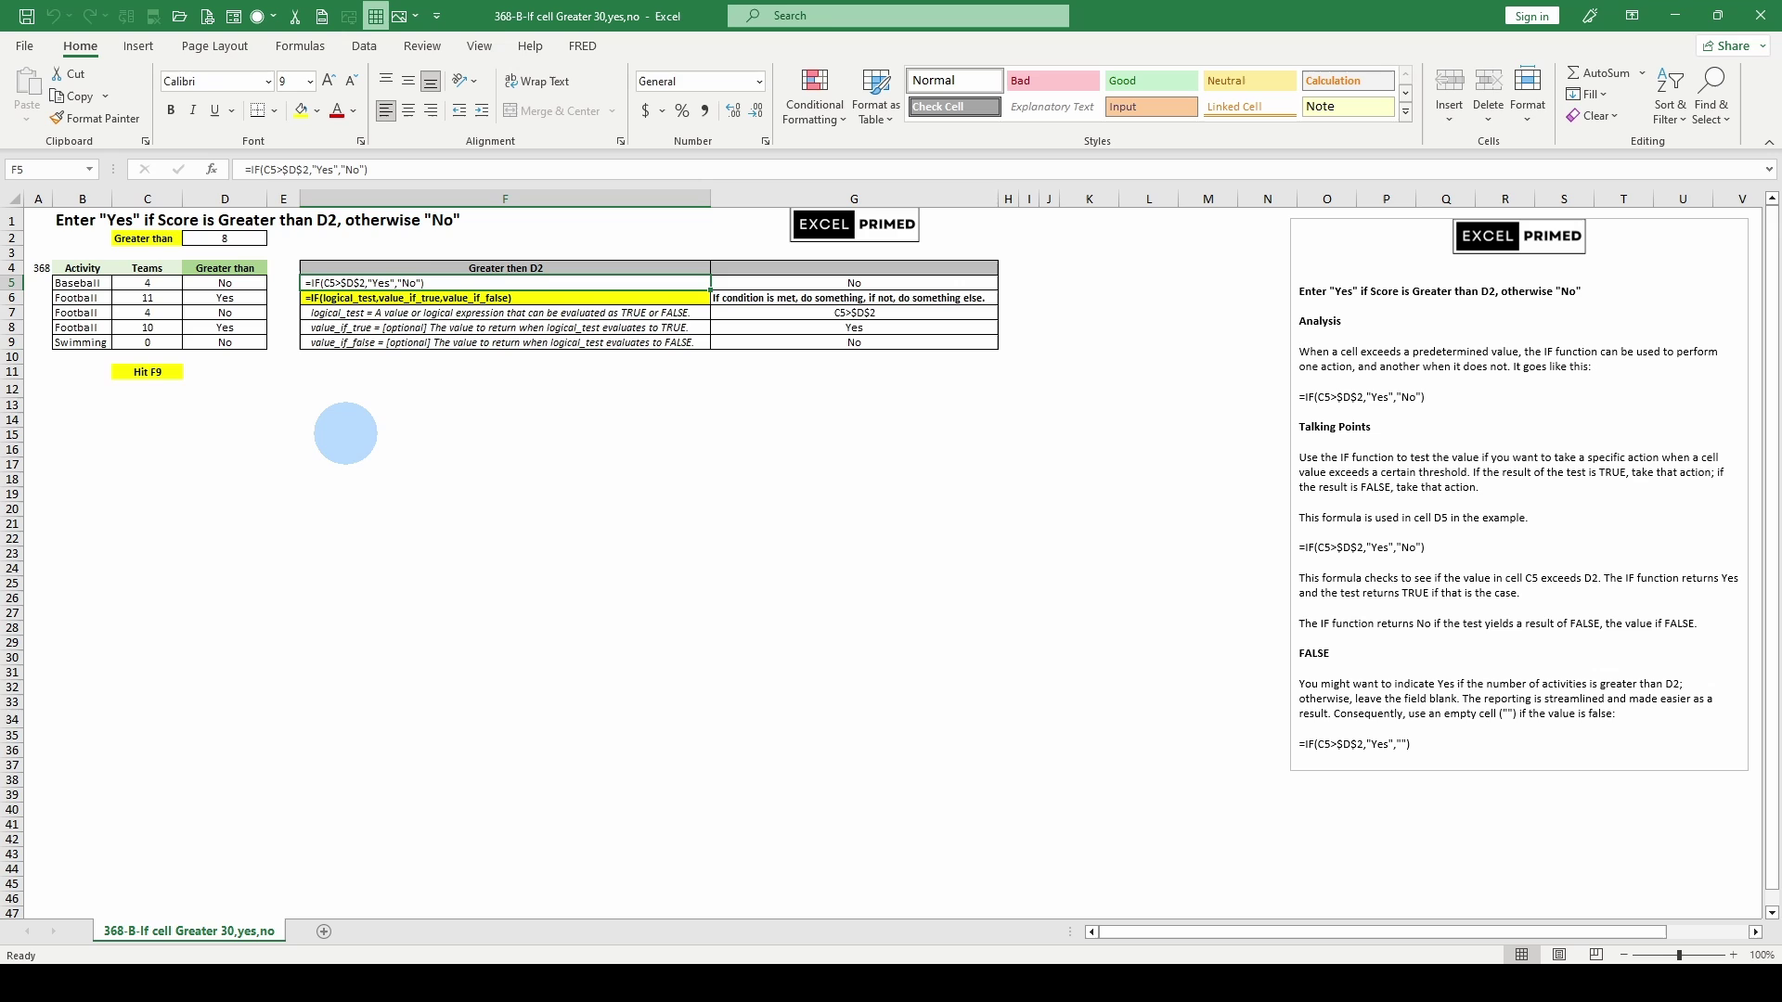
pyautogui.click(224, 282)
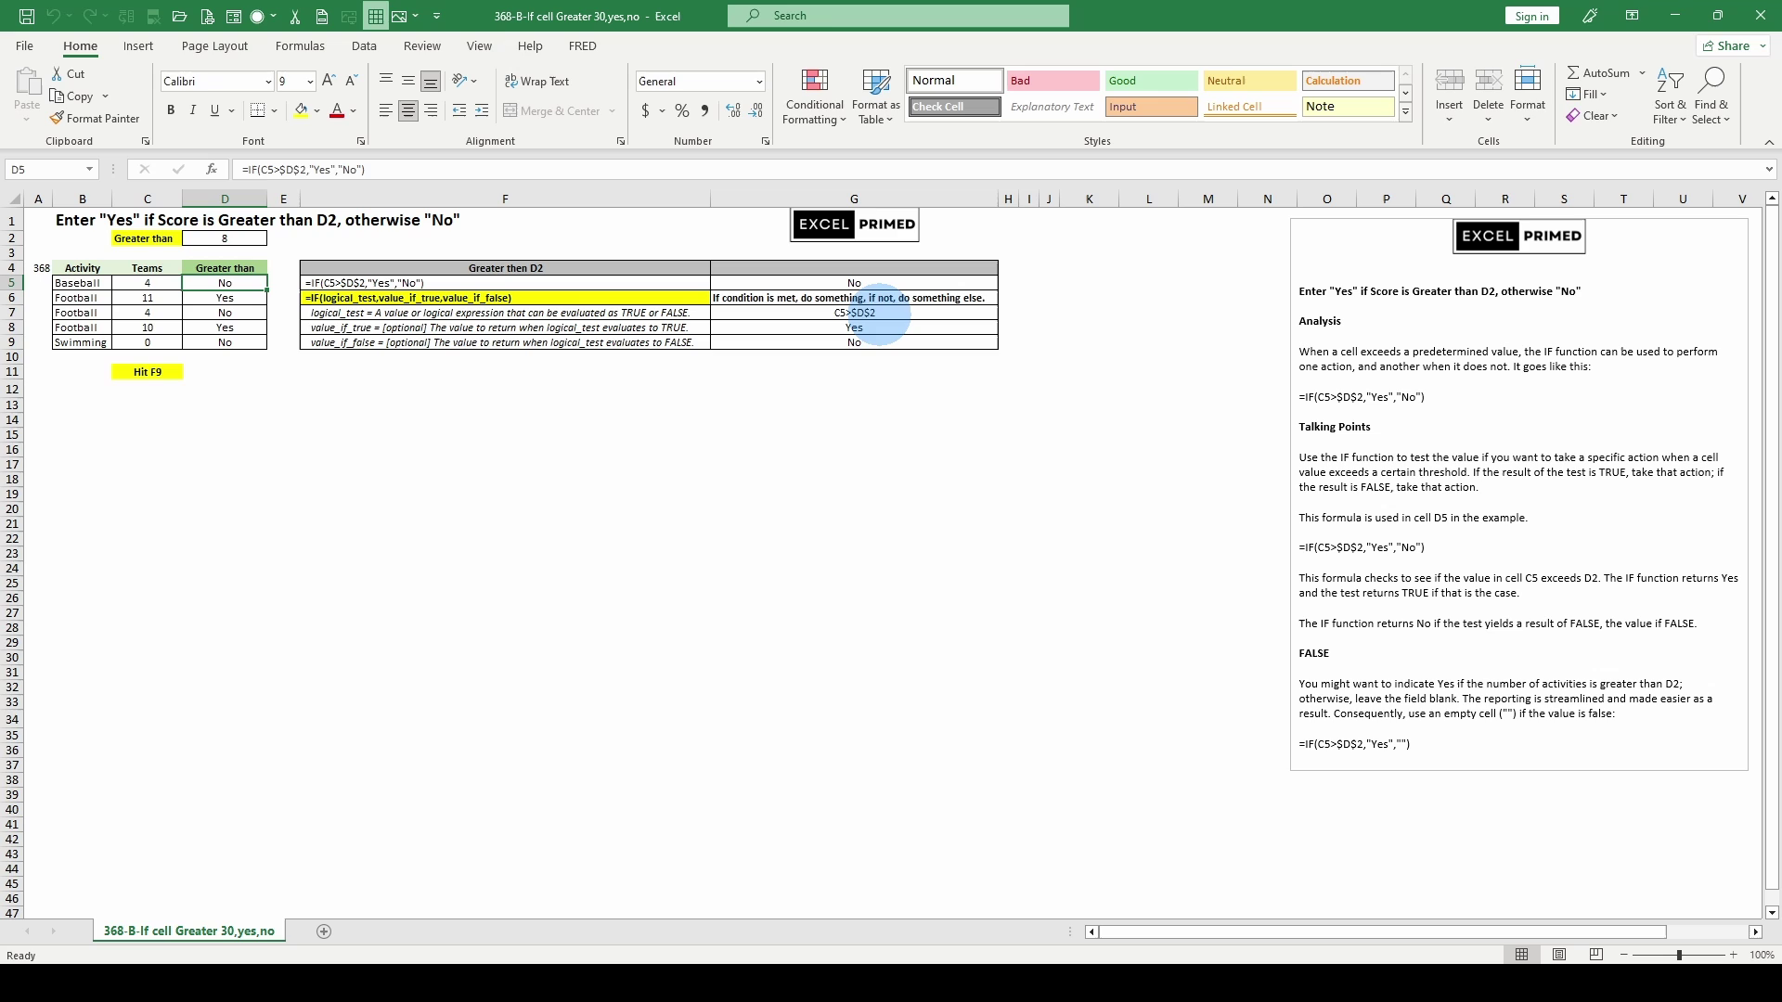
pyautogui.click(883, 317)
pyautogui.click(884, 325)
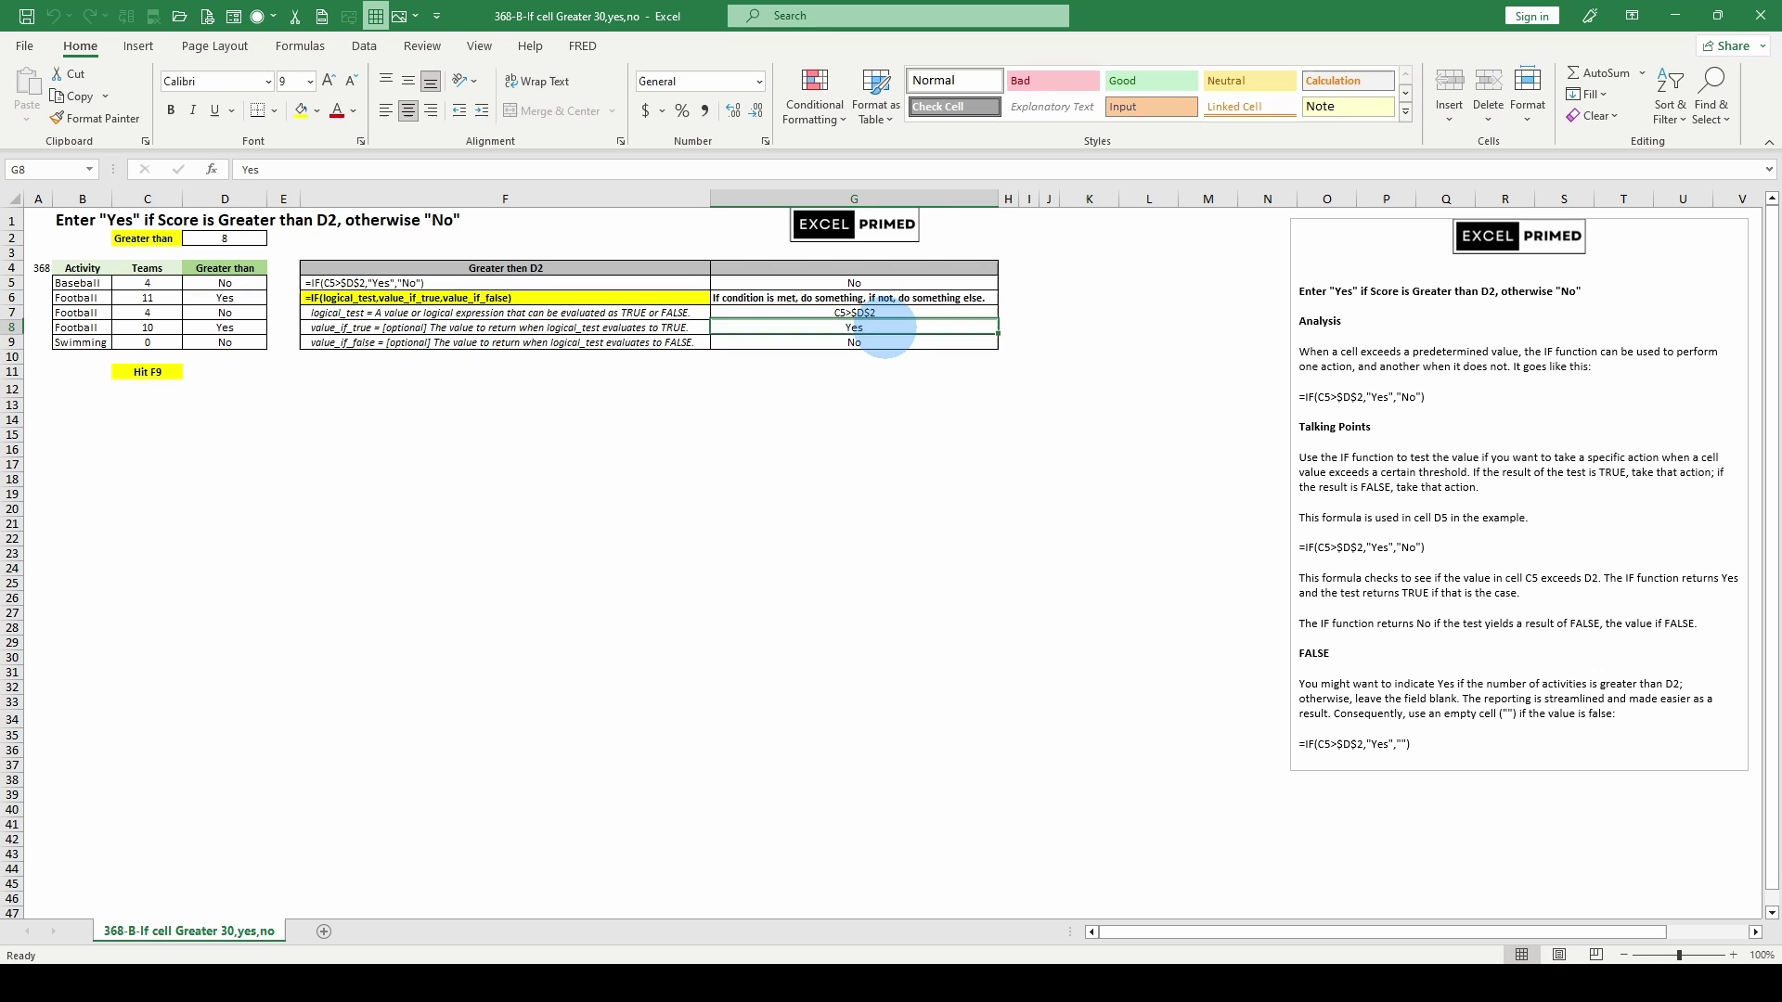
pyautogui.click(616, 436)
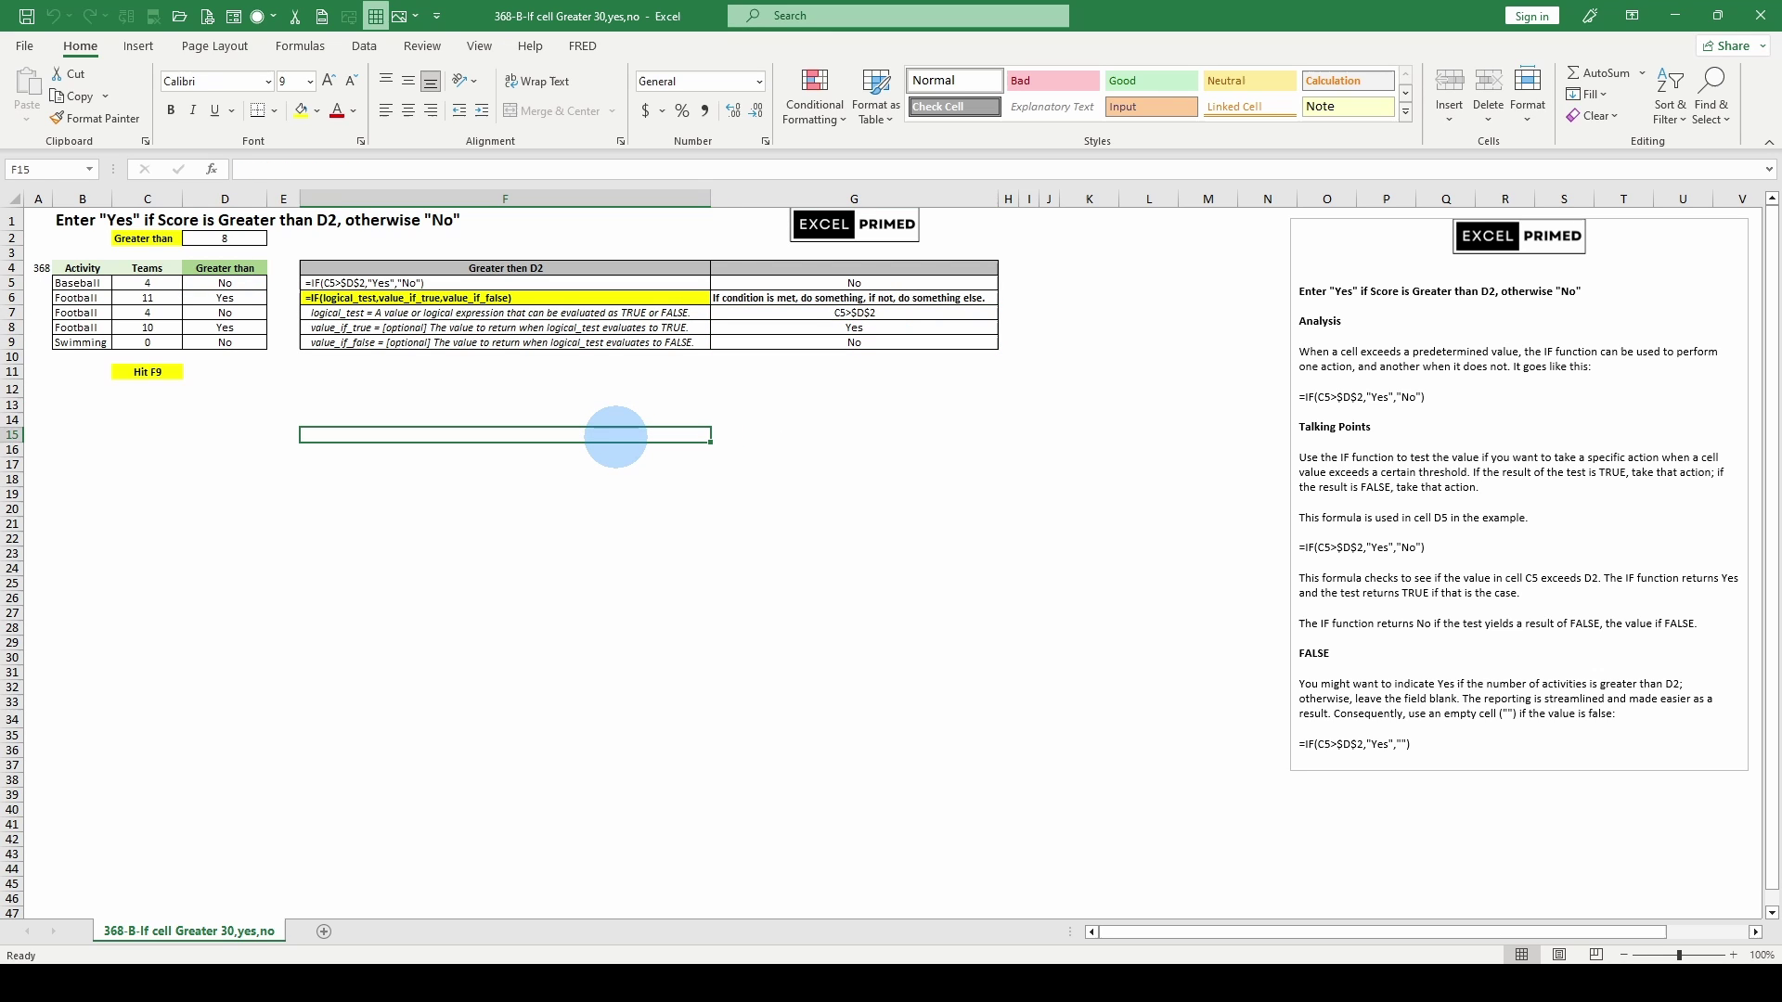